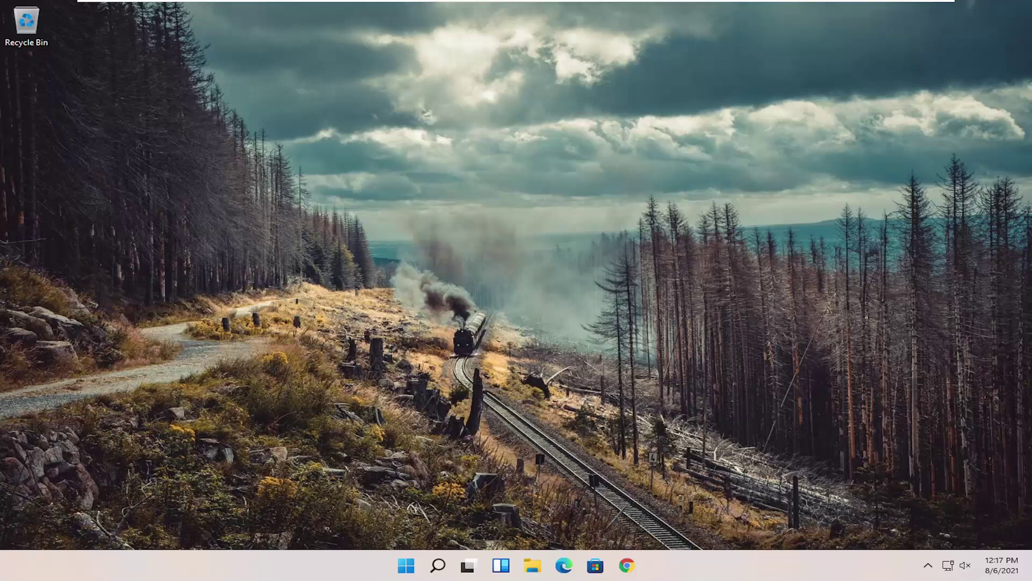
# Launch Command Prompt as administrator from a cmd search, approving the UAC prompt.
pyautogui.click(439, 569)
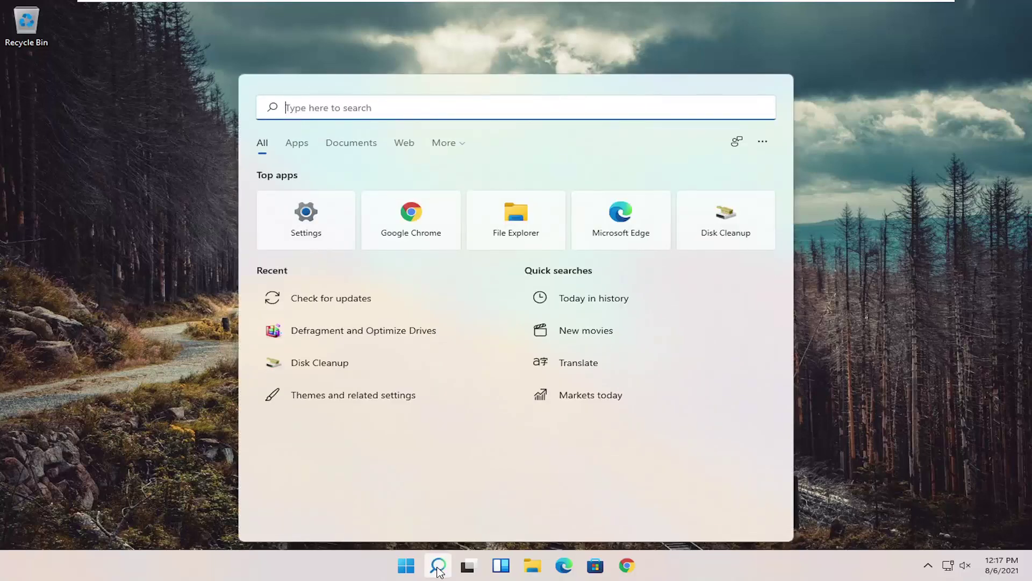
pyautogui.write('cmd')
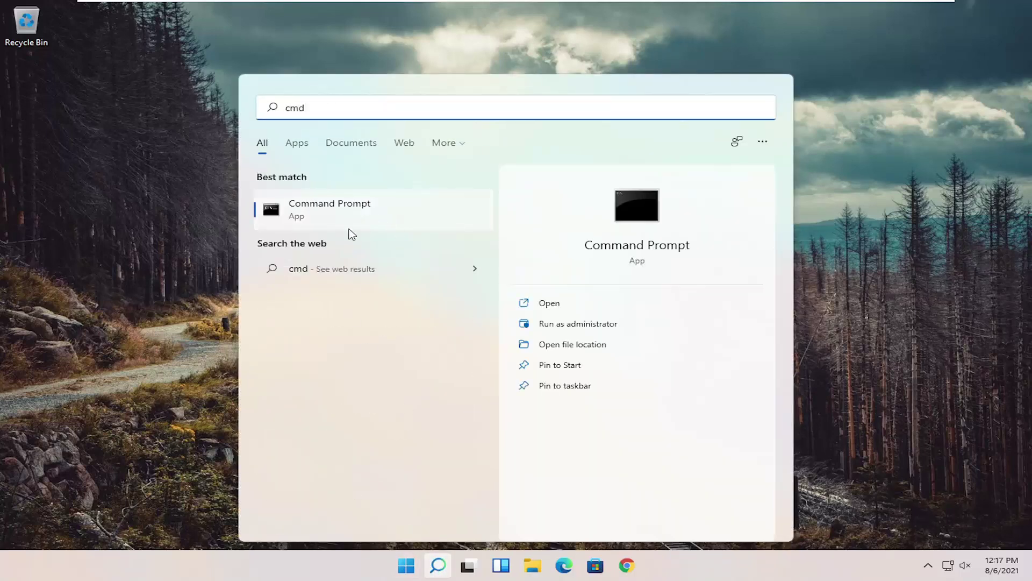
pyautogui.rightClick(320, 217)
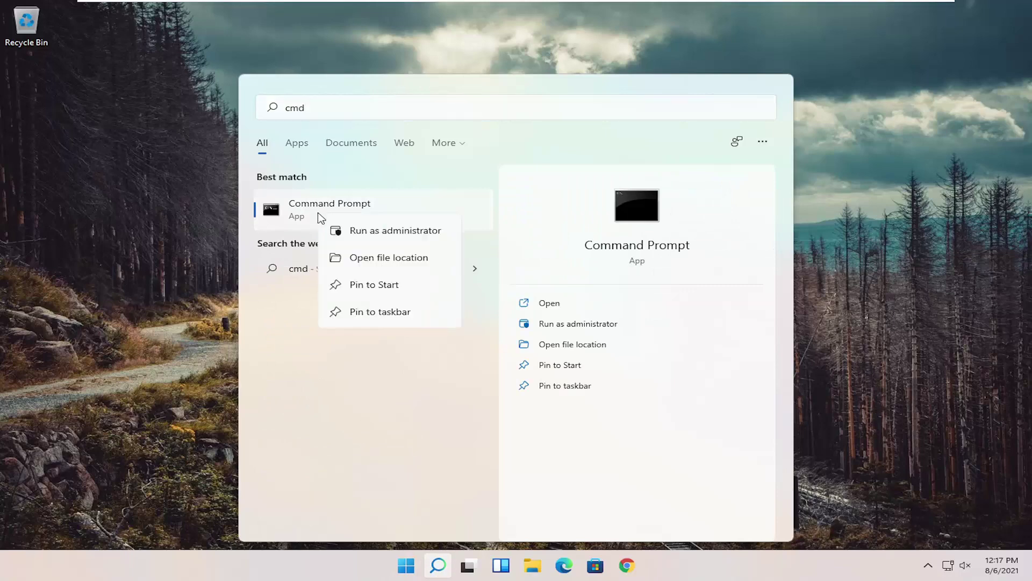
pyautogui.click(358, 235)
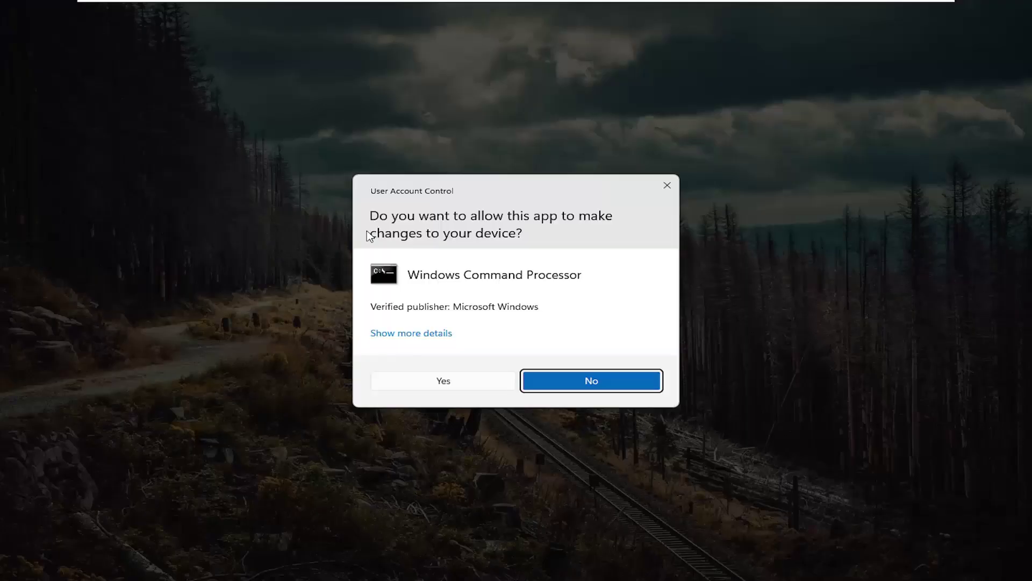
pyautogui.click(450, 381)
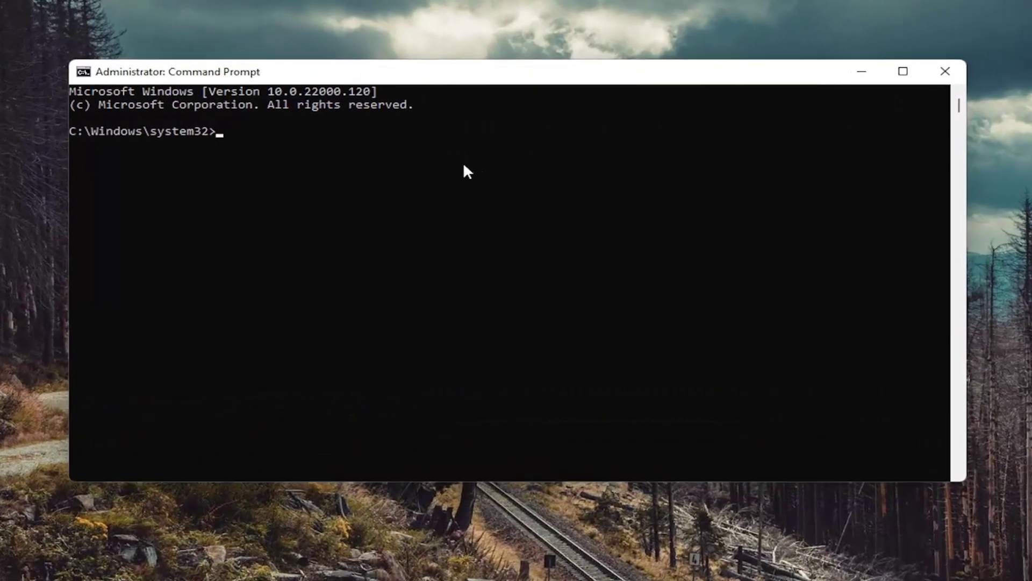
# Run sfc /scannow in the administrator Command Prompt.
pyautogui.write('sfc')
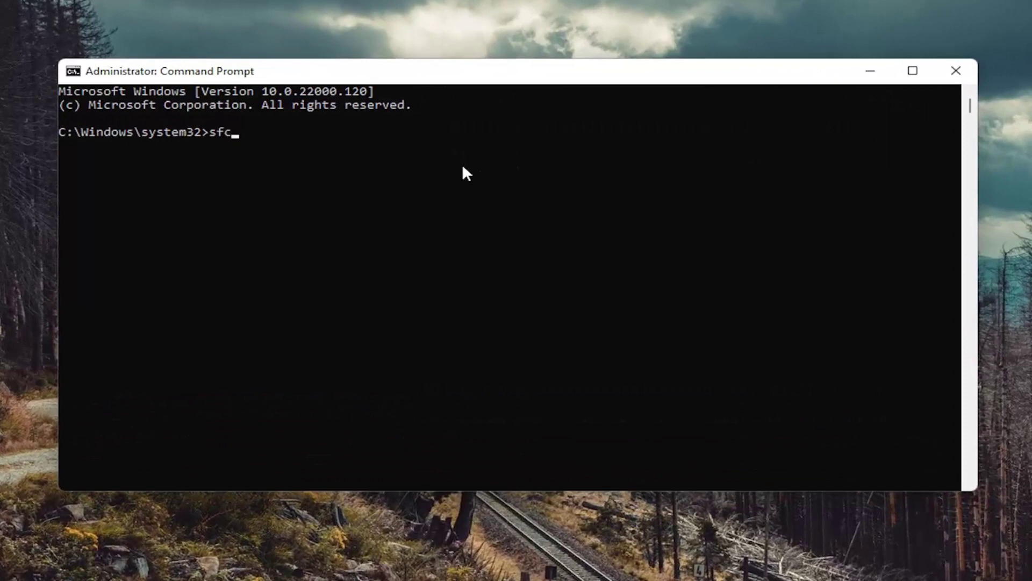
pyautogui.write(' /scannow')
pyautogui.press('Return')
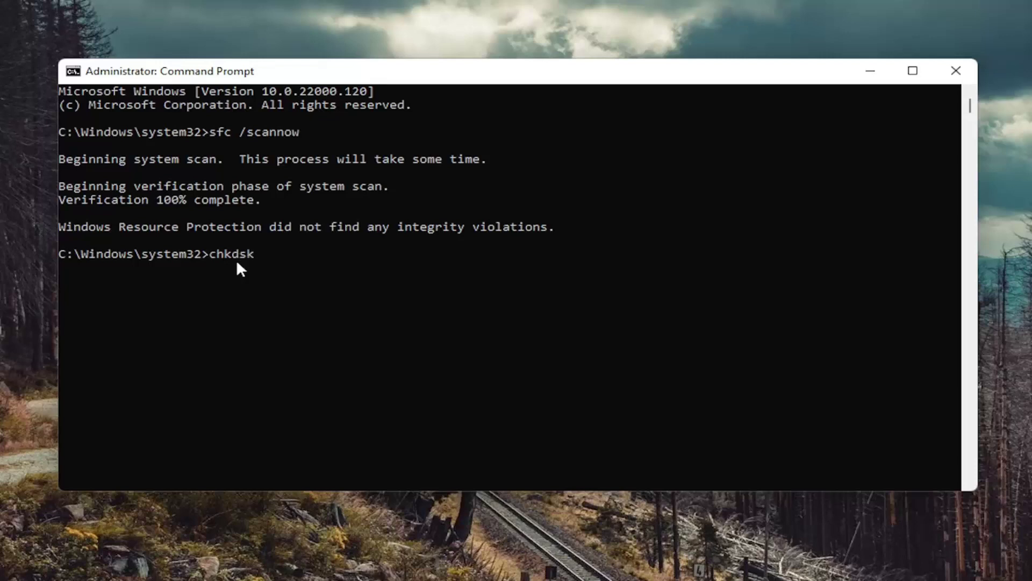
# Run the typed chkdsk command and let all its stages finish.
pyautogui.press('Return')
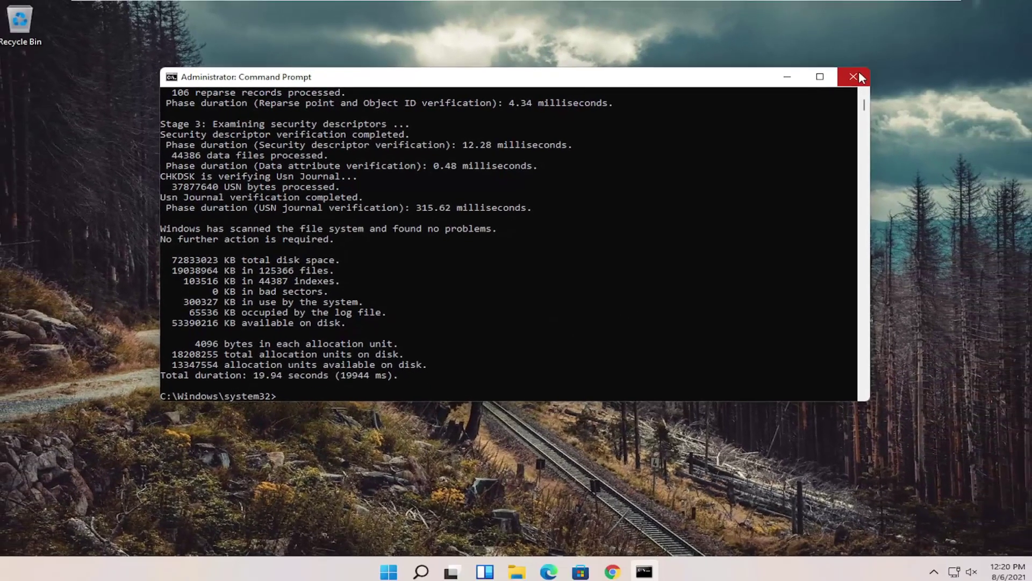
# Close Command Prompt and open Local Disk (C:) Properties from This PC in File Explorer.
pyautogui.click(859, 75)
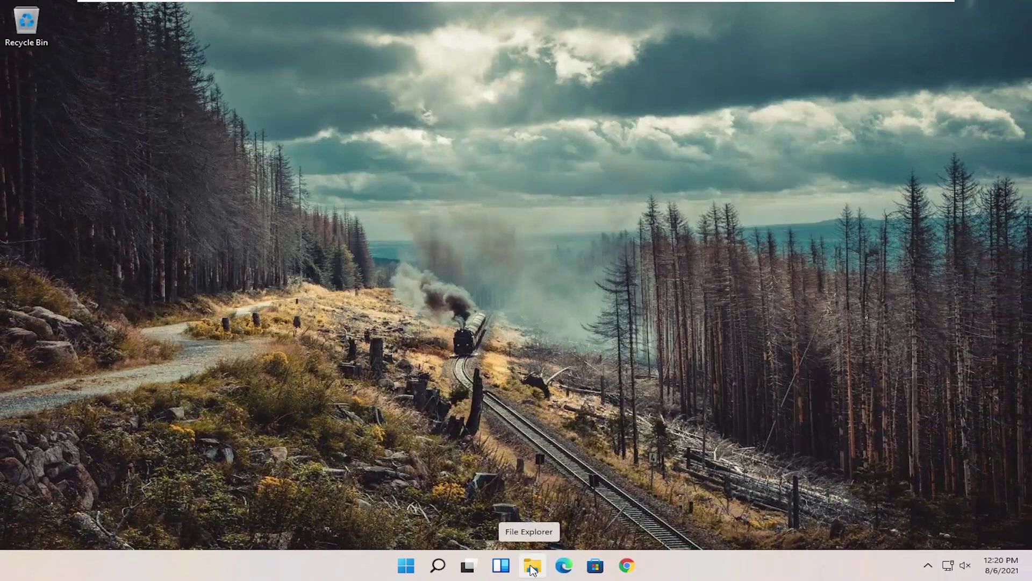
pyautogui.click(532, 567)
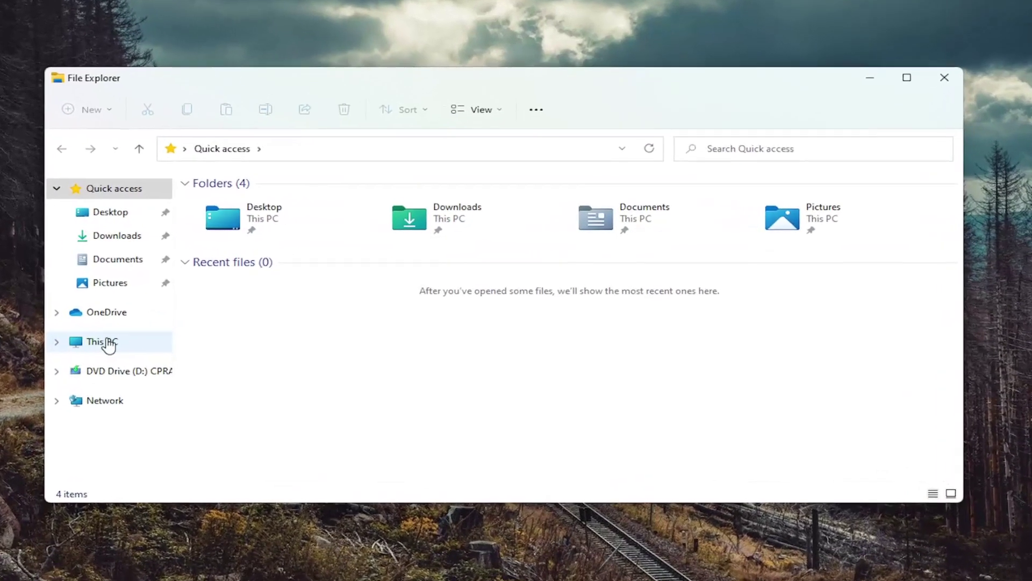
pyautogui.click(178, 331)
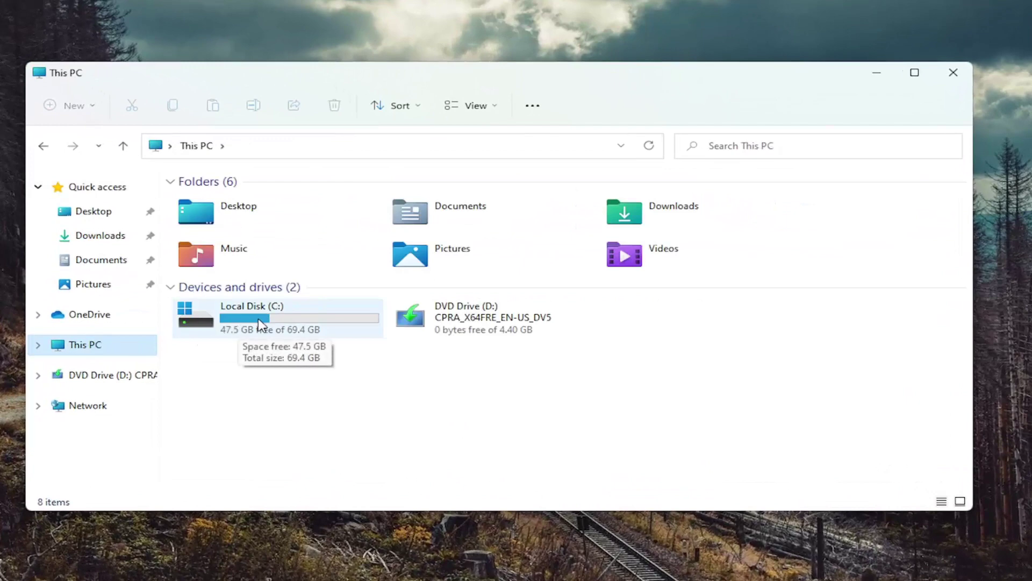
pyautogui.rightClick(260, 324)
pyautogui.click(322, 515)
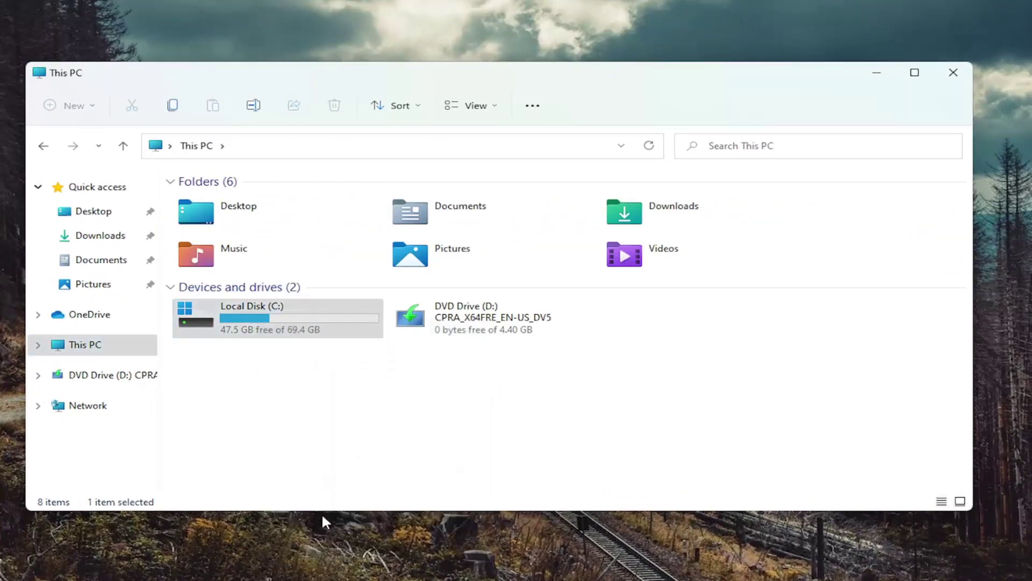
# Scan Local Disk (C:) for errors from the Tools tab and close the finished check.
pyautogui.moveTo(370, 235); pyautogui.dragTo(402, 104)
pyautogui.click(406, 137)
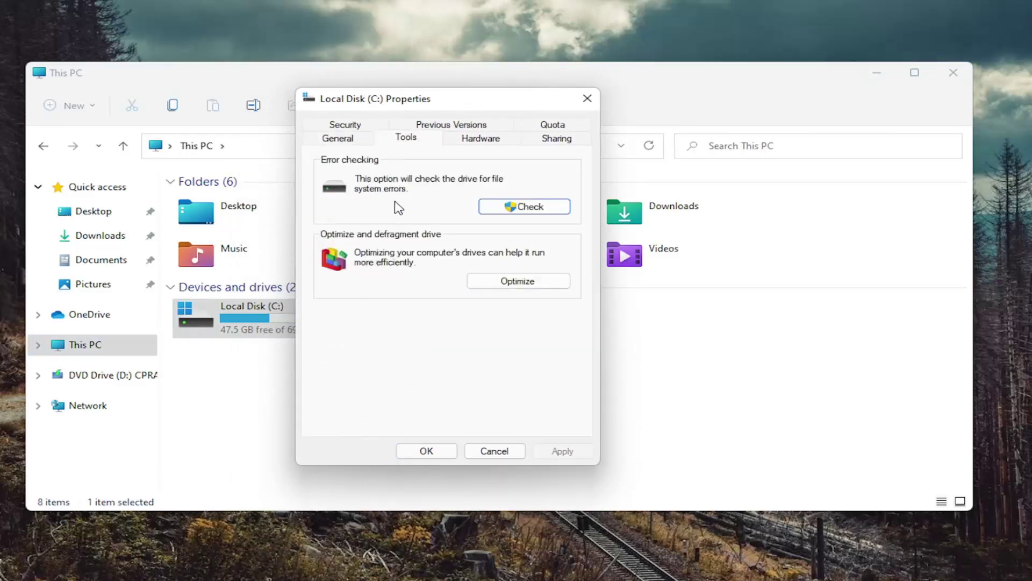
pyautogui.click(529, 212)
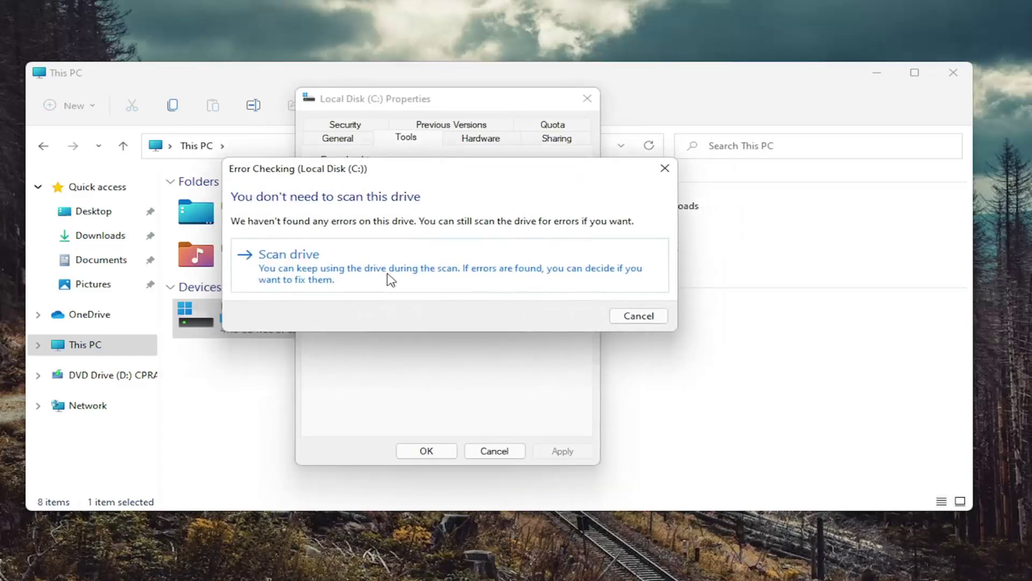
pyautogui.click(339, 267)
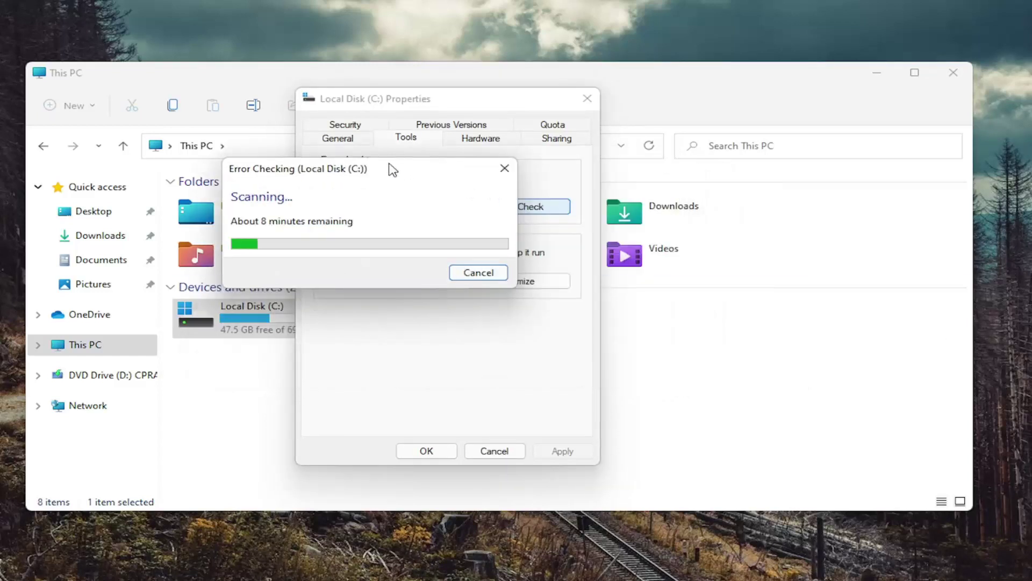
pyautogui.moveTo(392, 169); pyautogui.dragTo(472, 182)
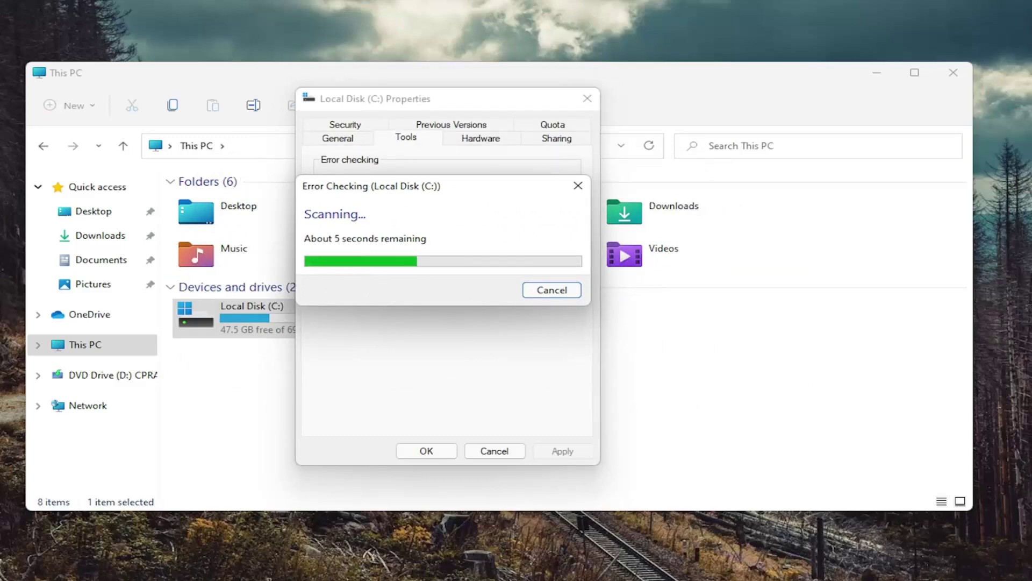
pyautogui.click(540, 285)
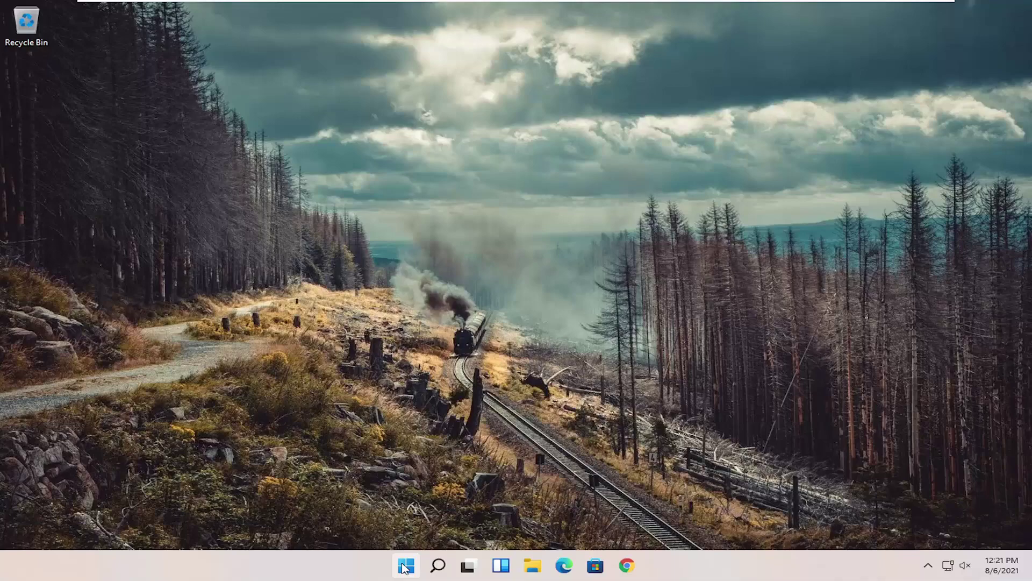
# Restart the computer from the Start button's Shut down or sign out menu.
pyautogui.rightClick(391, 578)
pyautogui.moveTo(383, 516)
# Launch Registry Editor as administrator from a regedit search, approving UAC, and reposition it.
pyautogui.click(438, 567)
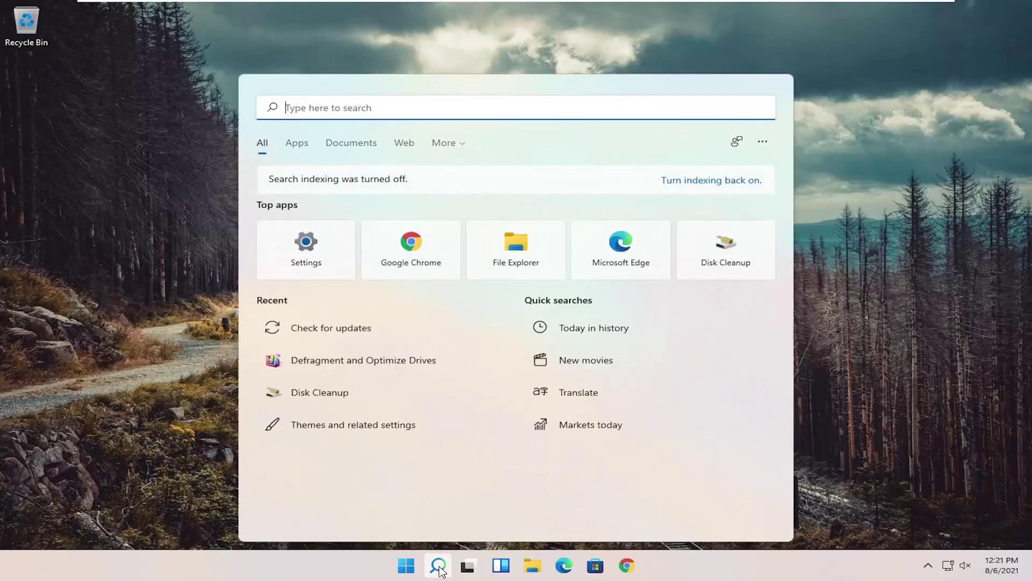
pyautogui.write('regedit')
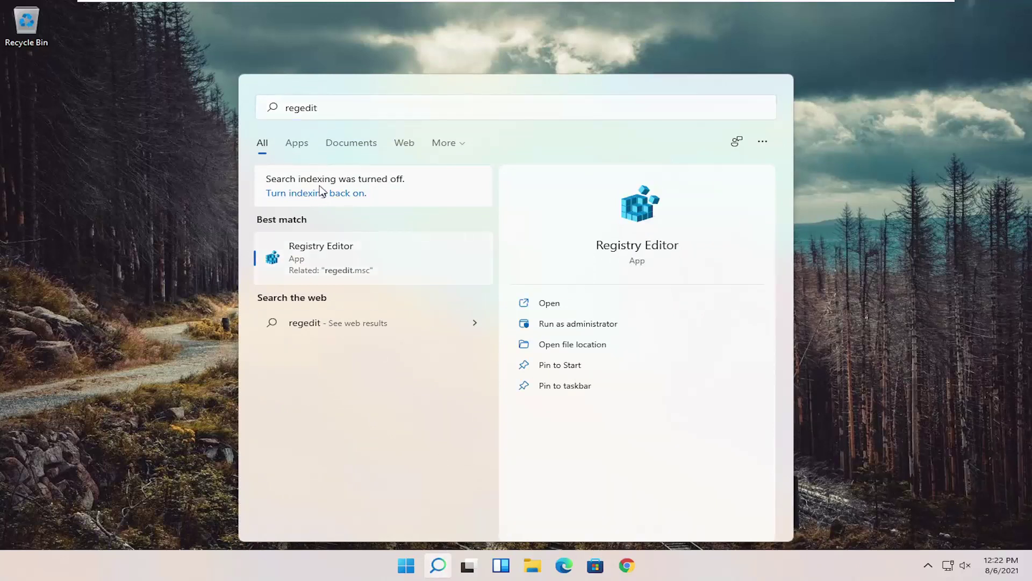
pyautogui.rightClick(327, 256)
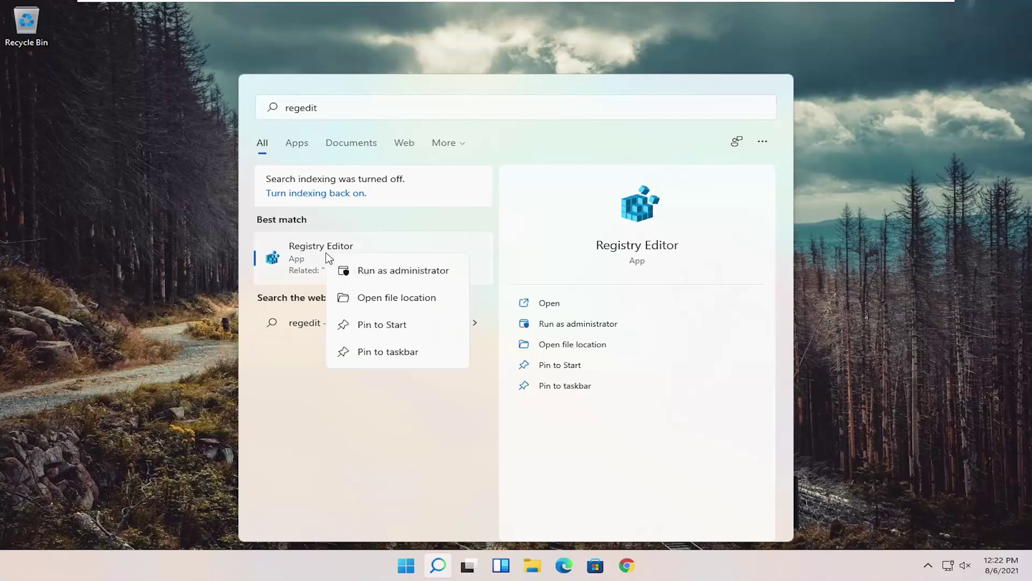
pyautogui.click(405, 272)
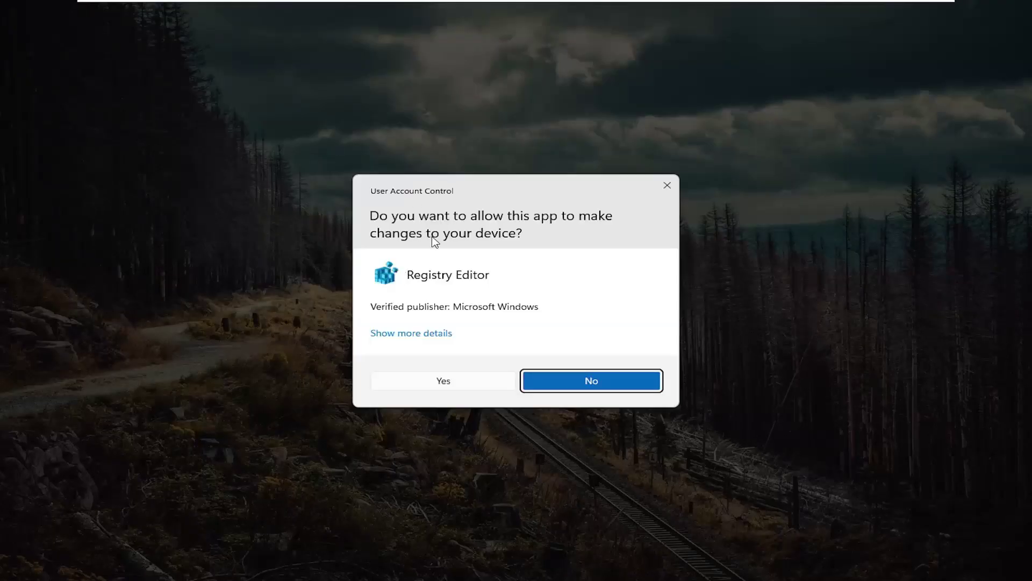
pyautogui.click(463, 382)
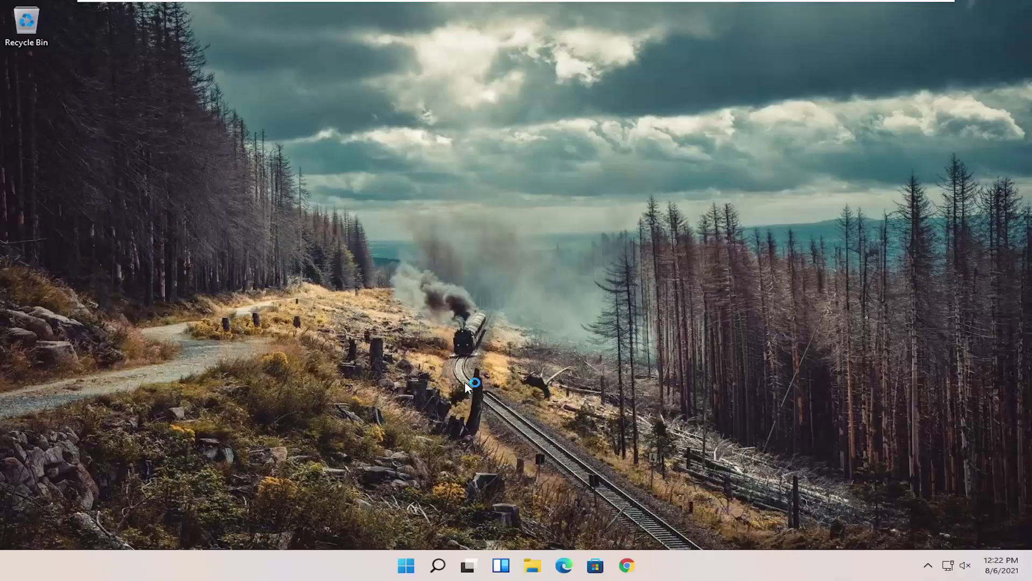
pyautogui.moveTo(352, 33); pyautogui.dragTo(452, 70)
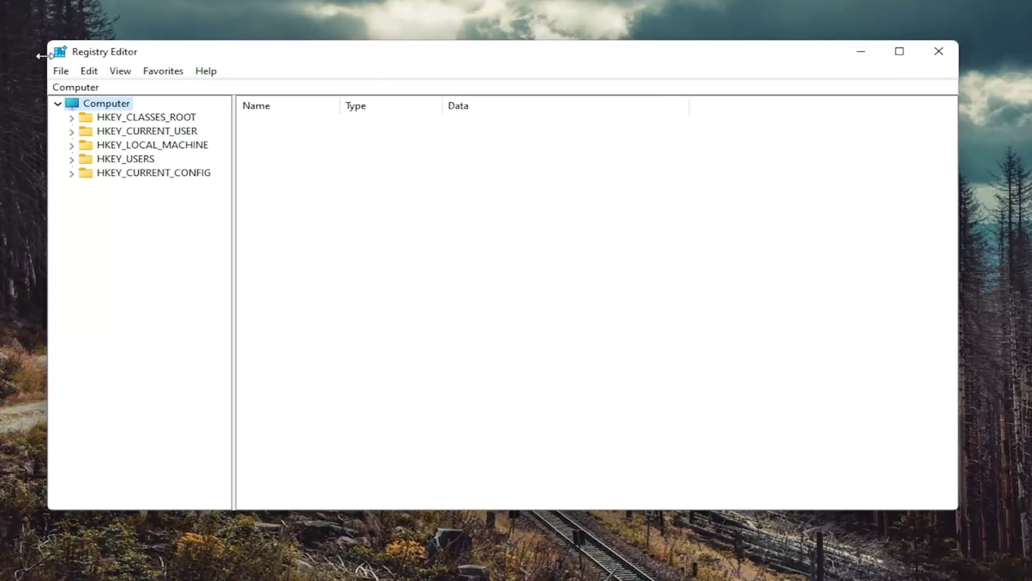
pyautogui.click(69, 74)
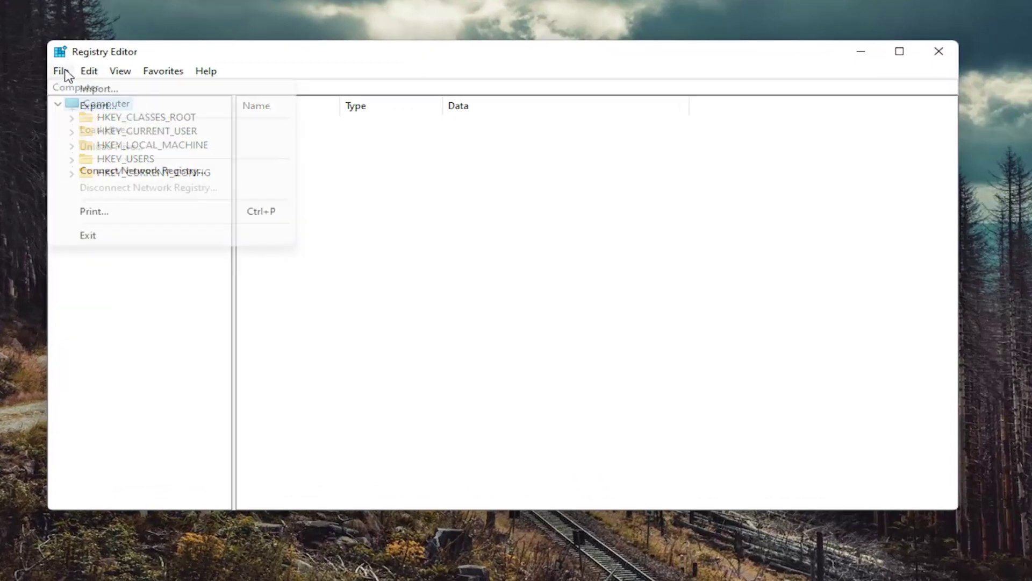
pyautogui.click(83, 105)
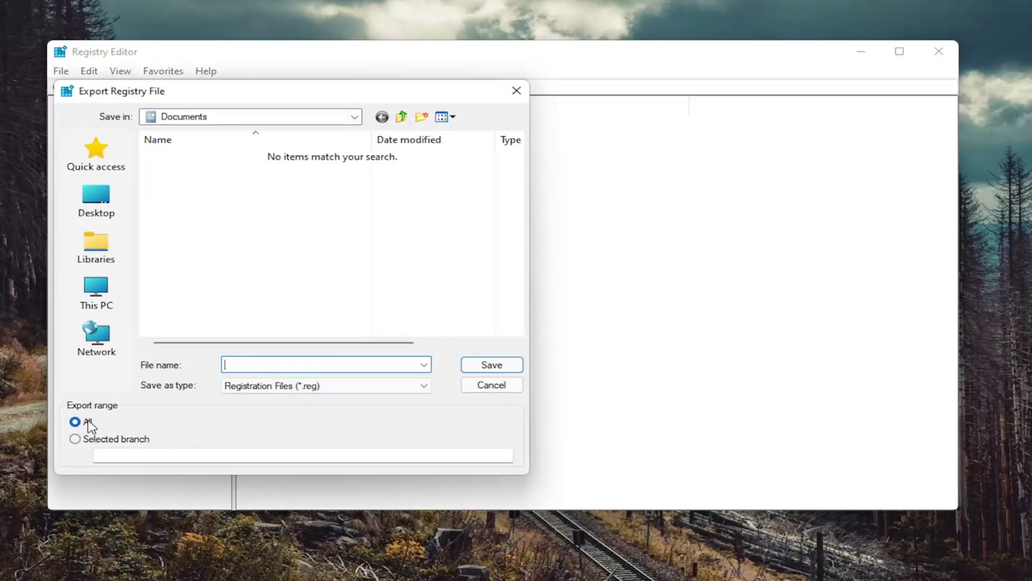
pyautogui.click(98, 212)
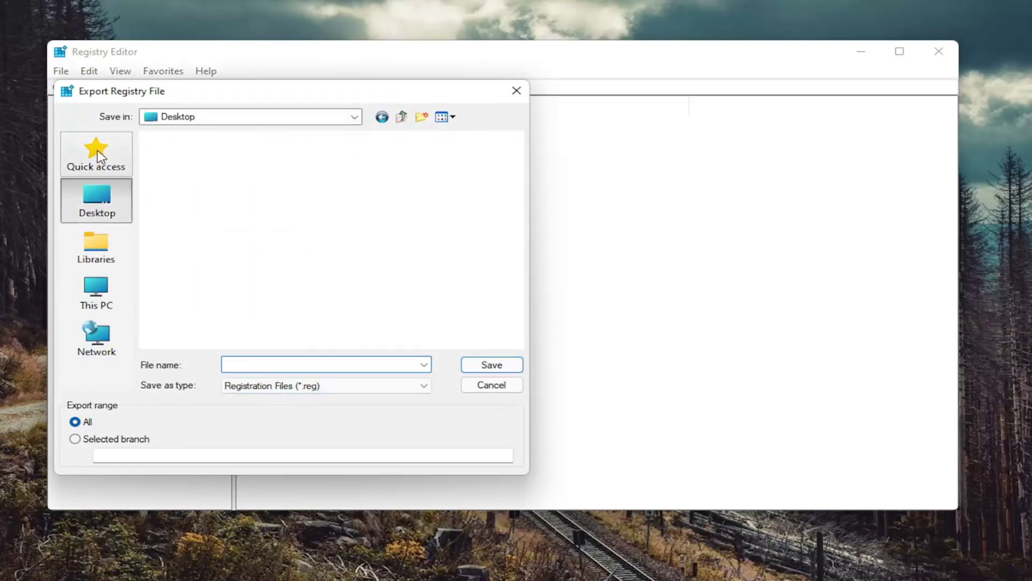
pyautogui.click(470, 386)
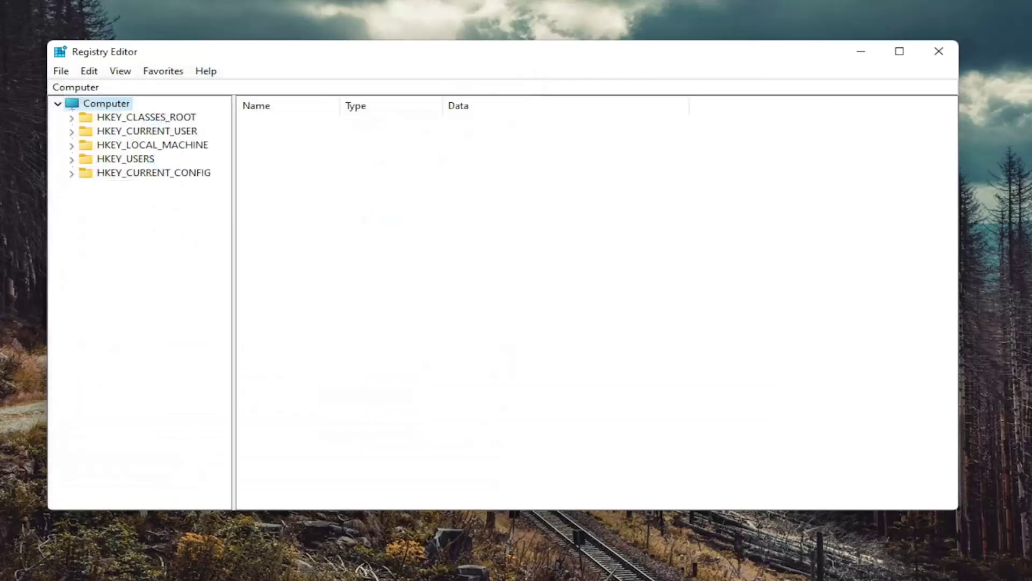
pyautogui.click(62, 78)
pyautogui.click(78, 89)
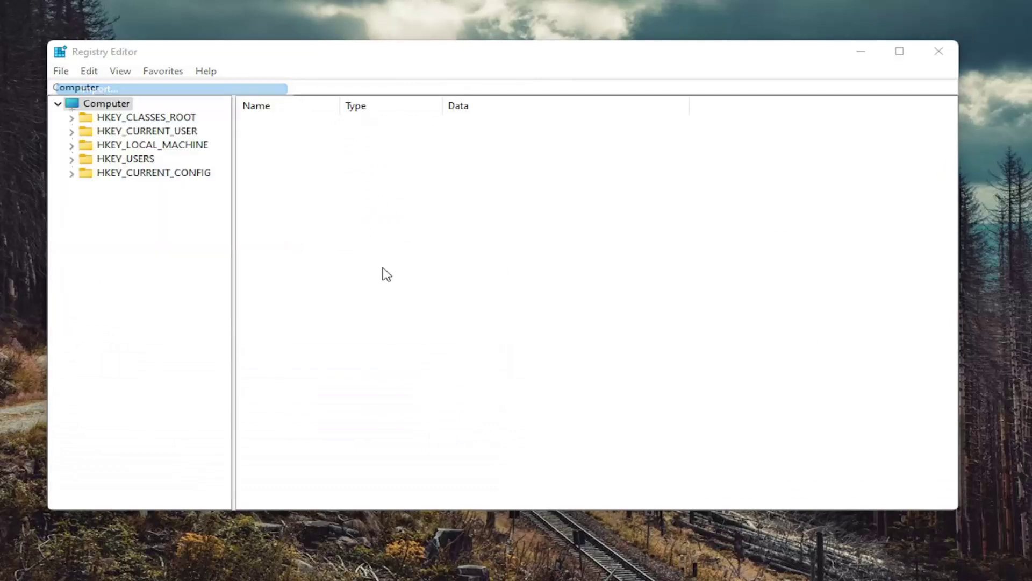
# Cancel the registry import and select the .exe key under HKEY_CLASSES_ROOT.
pyautogui.click(605, 424)
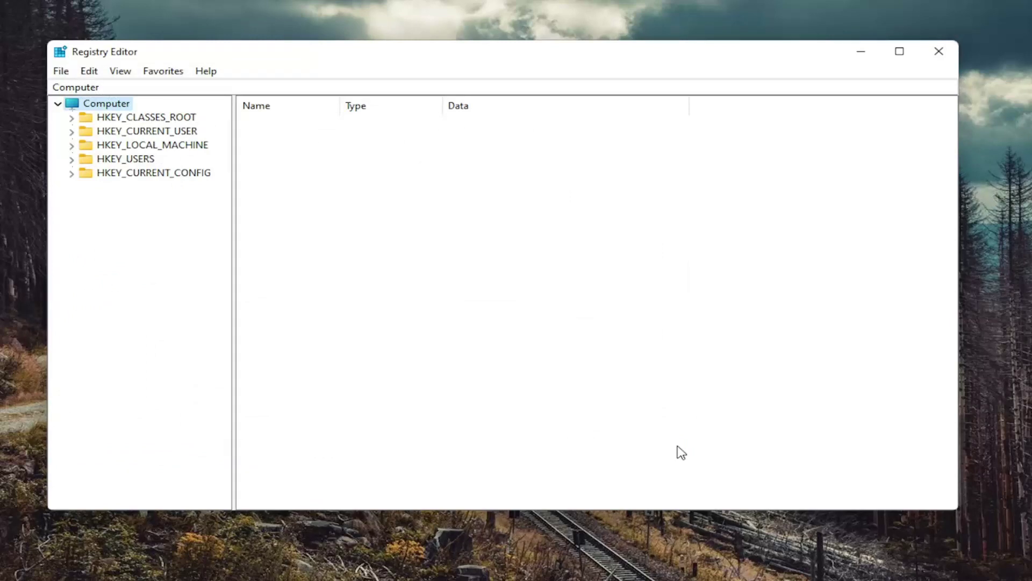
pyautogui.doubleClick(190, 121)
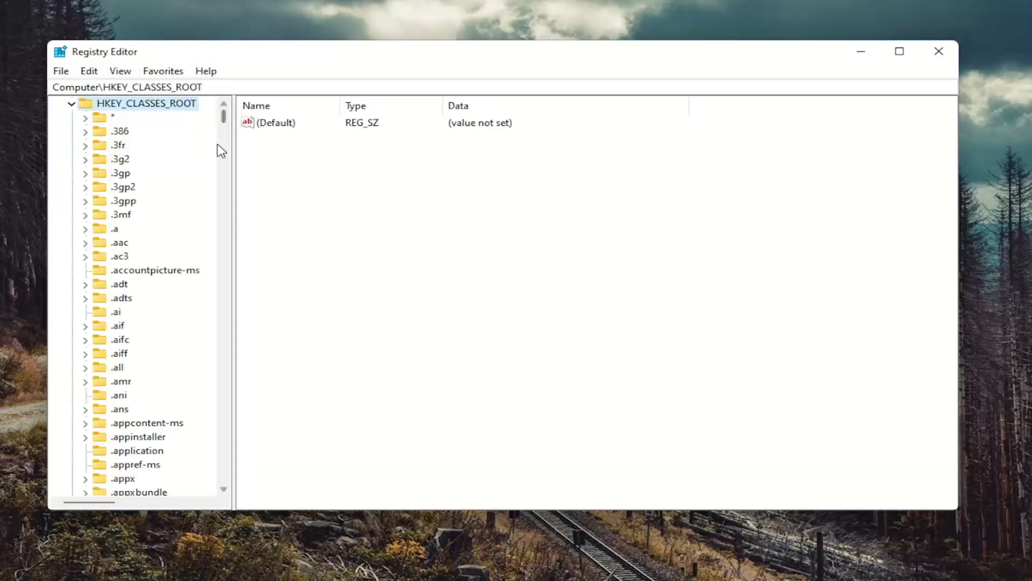
pyautogui.moveTo(231, 157); pyautogui.dragTo(297, 161)
pyautogui.scroll(-20, 129, 414)
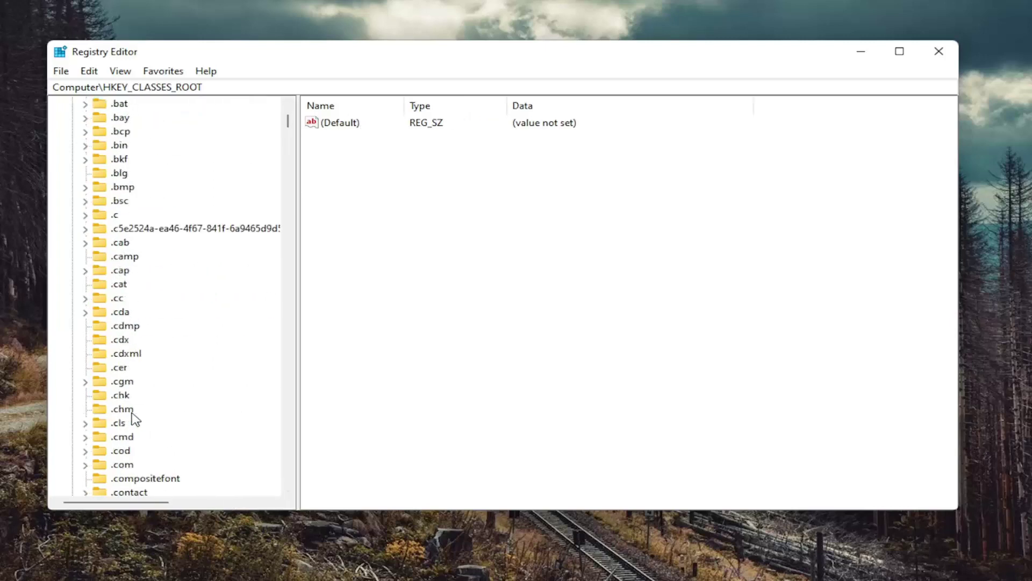
pyautogui.scroll(-8, 122, 452)
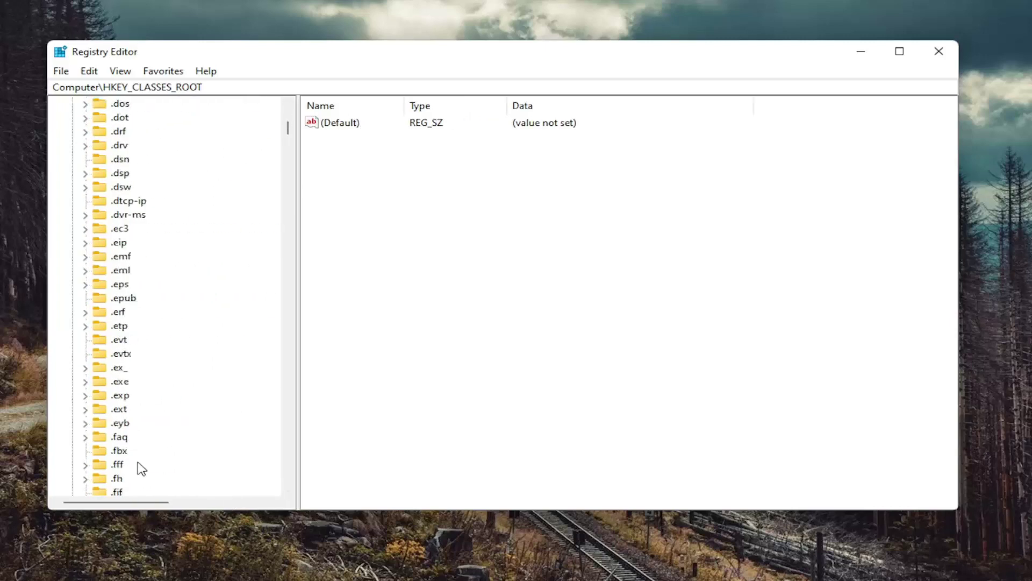
pyautogui.click(127, 382)
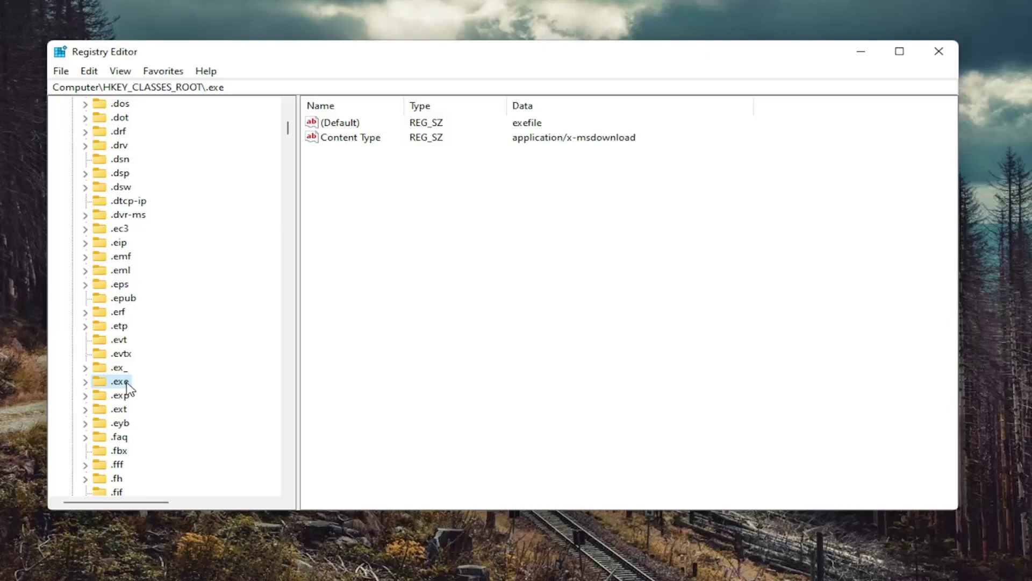
# Confirm the .exe (Default) value data is exefile.
pyautogui.click(340, 126)
pyautogui.doubleClick(341, 123)
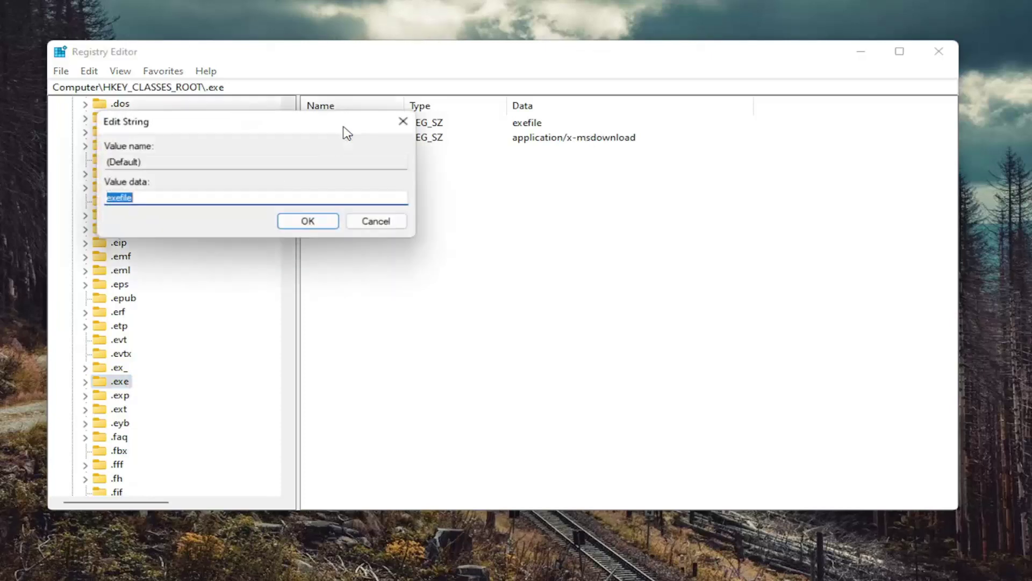
pyautogui.click(128, 200)
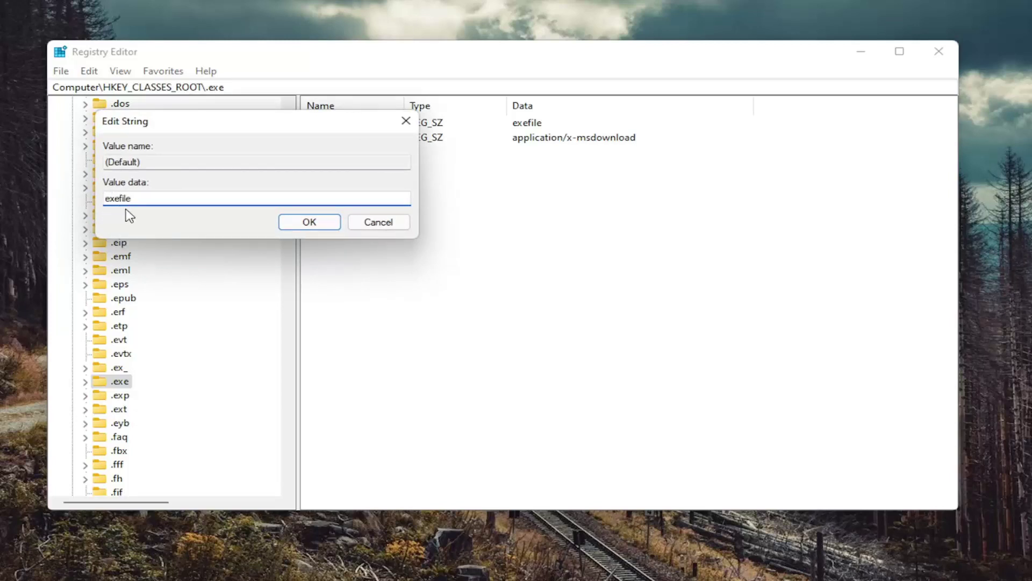
pyautogui.click(302, 228)
# Collapse HKEY_CLASSES_ROOT and return to the Computer root.
pyautogui.scroll(7, 148, 331)
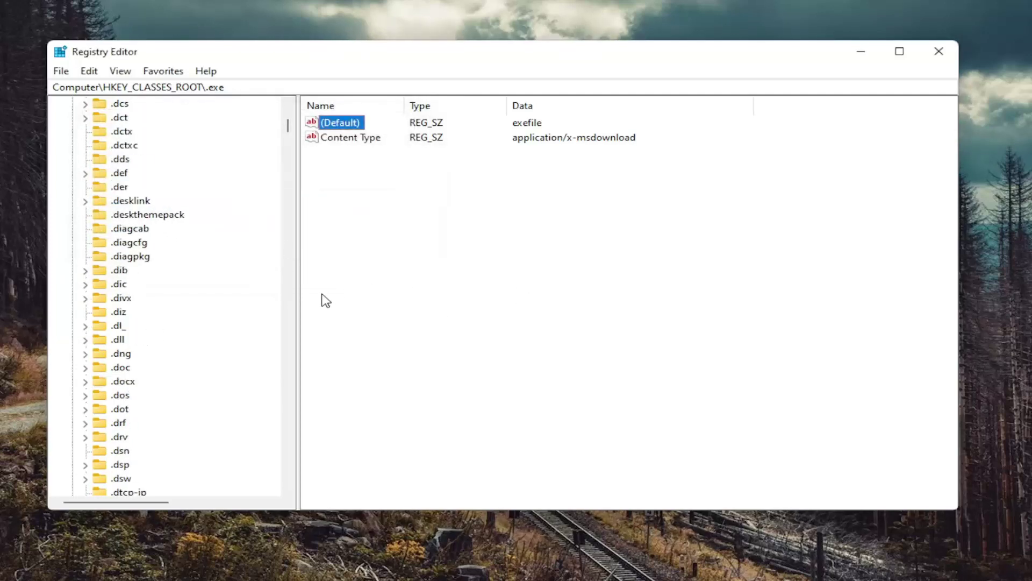
pyautogui.scroll(15, 192, 232)
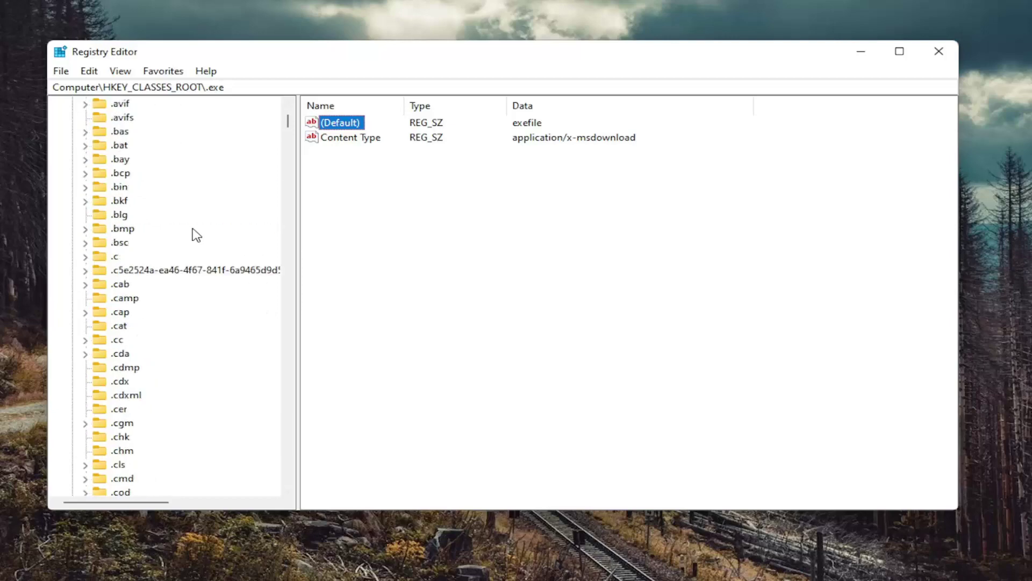
pyautogui.scroll(10, 195, 233)
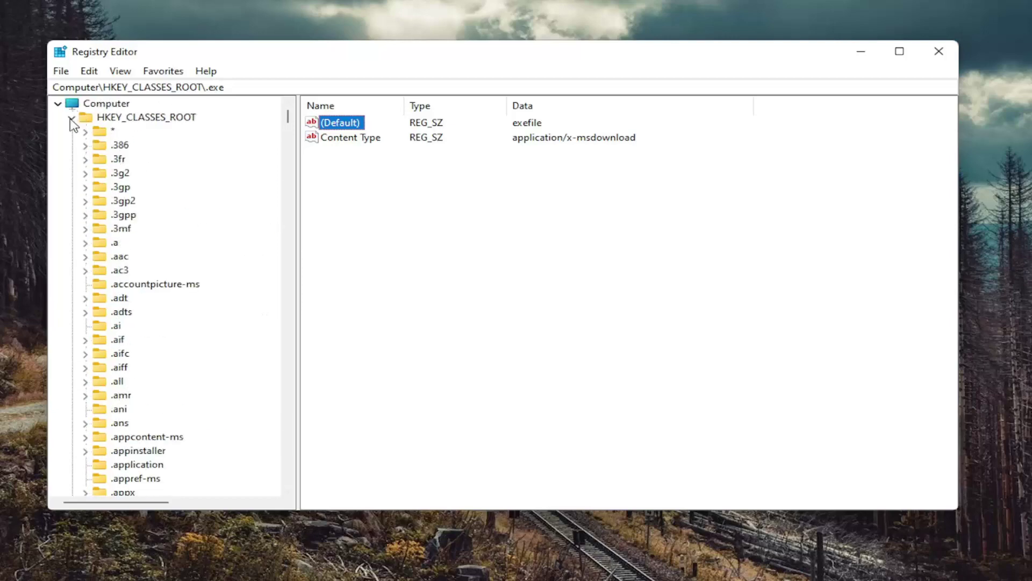
pyautogui.click(73, 118)
pyautogui.click(107, 103)
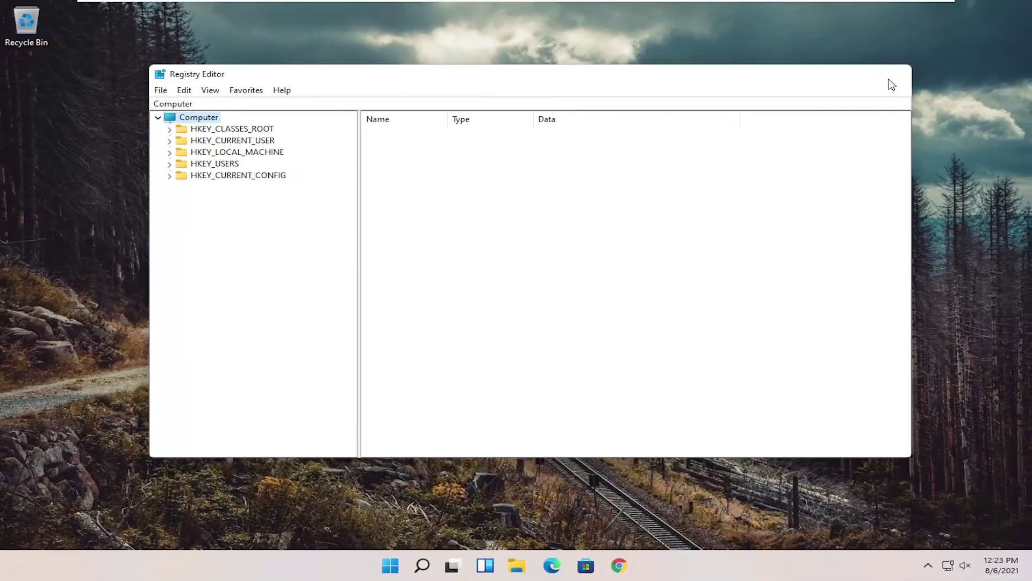
# Close Registry Editor and bring up the Start button's quick links menu.
pyautogui.click(899, 74)
pyautogui.rightClick(406, 565)
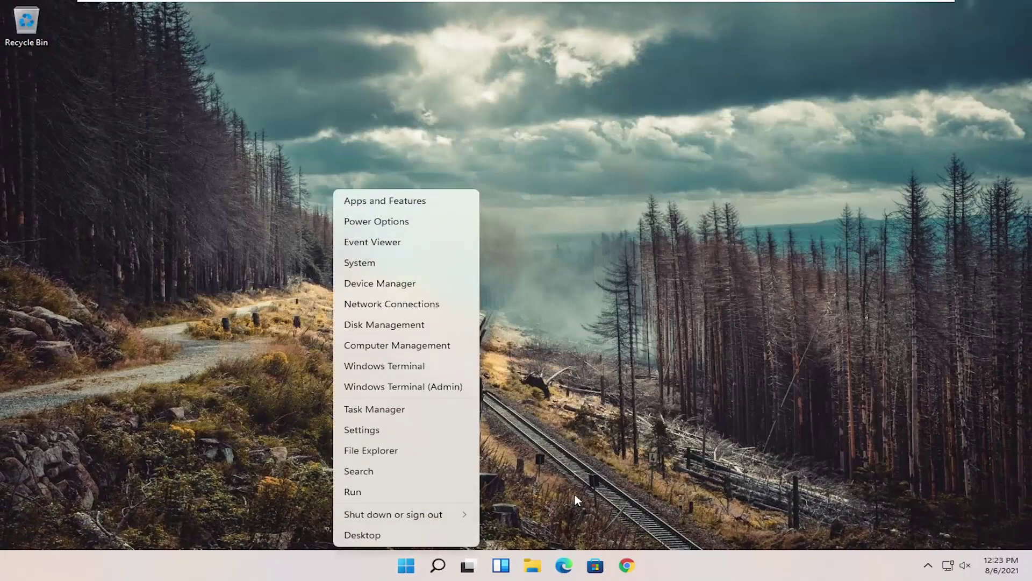